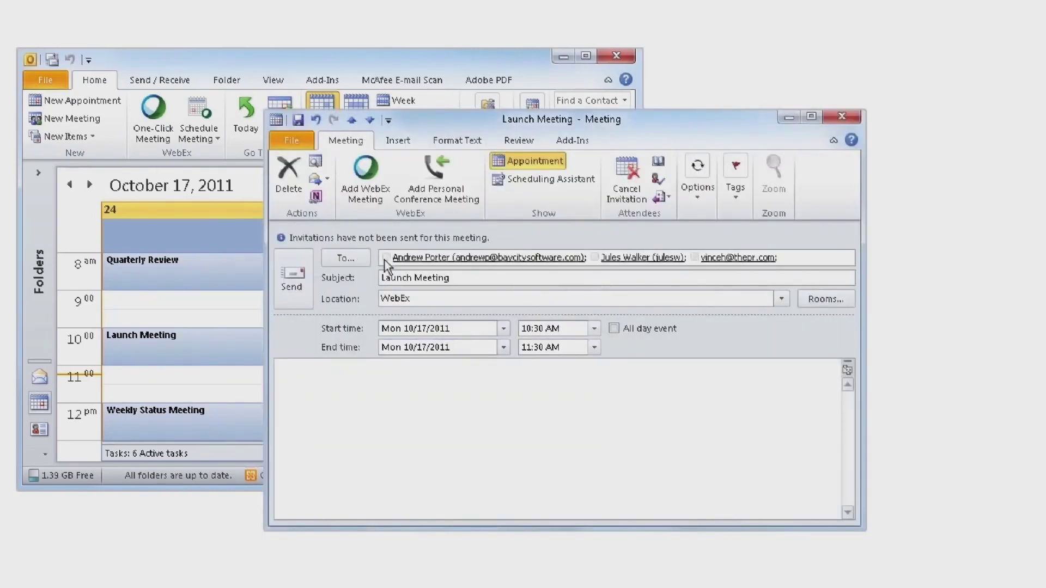
Add WebEx meeting details to the Launch Meeting invitation in Outlook
click(366, 194)
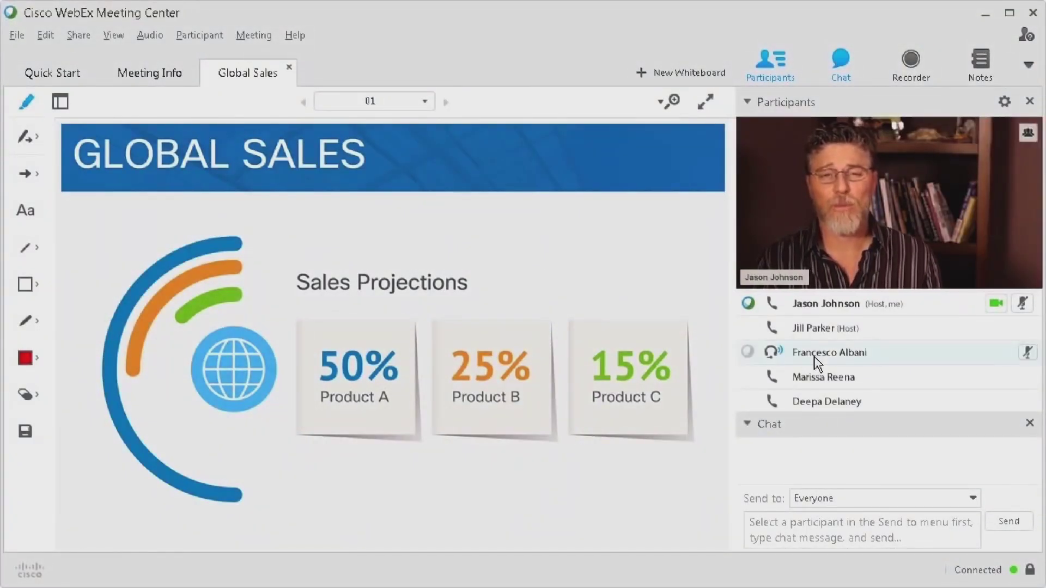
click(1027, 353)
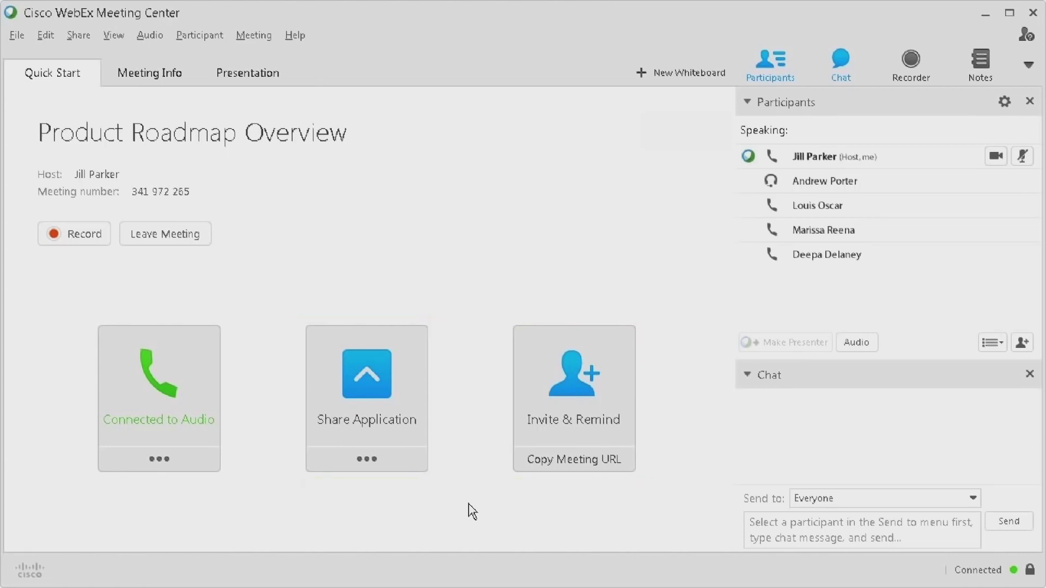
Send email invitations to three addresses and dismiss the sent confirmation
click(574, 432)
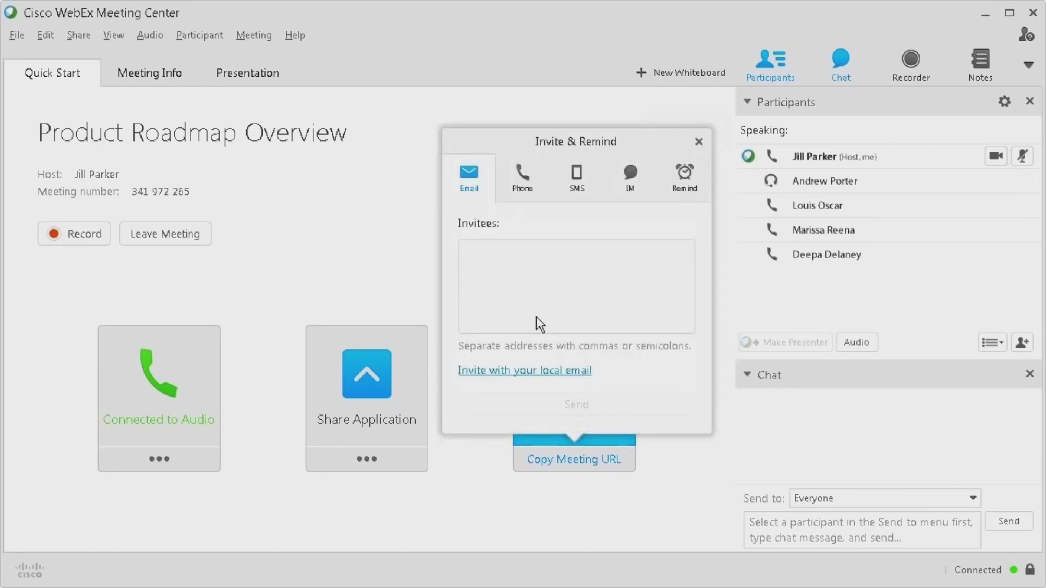
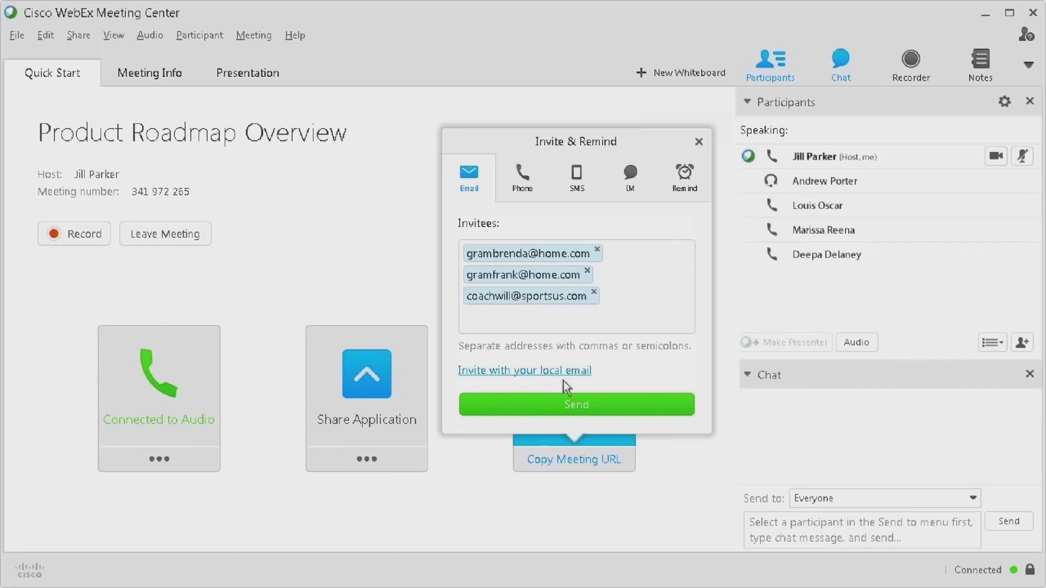
click(577, 411)
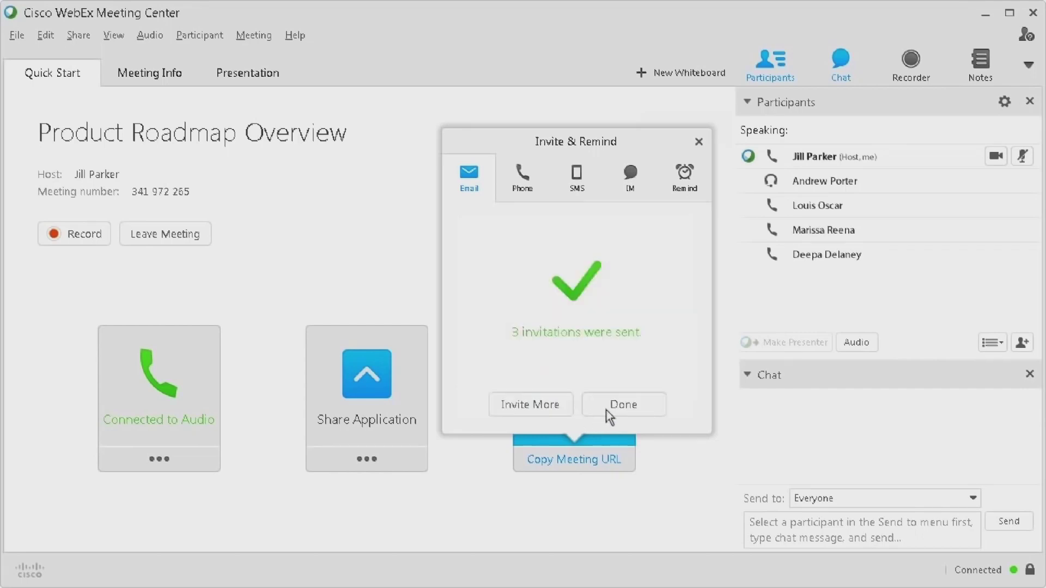
click(624, 413)
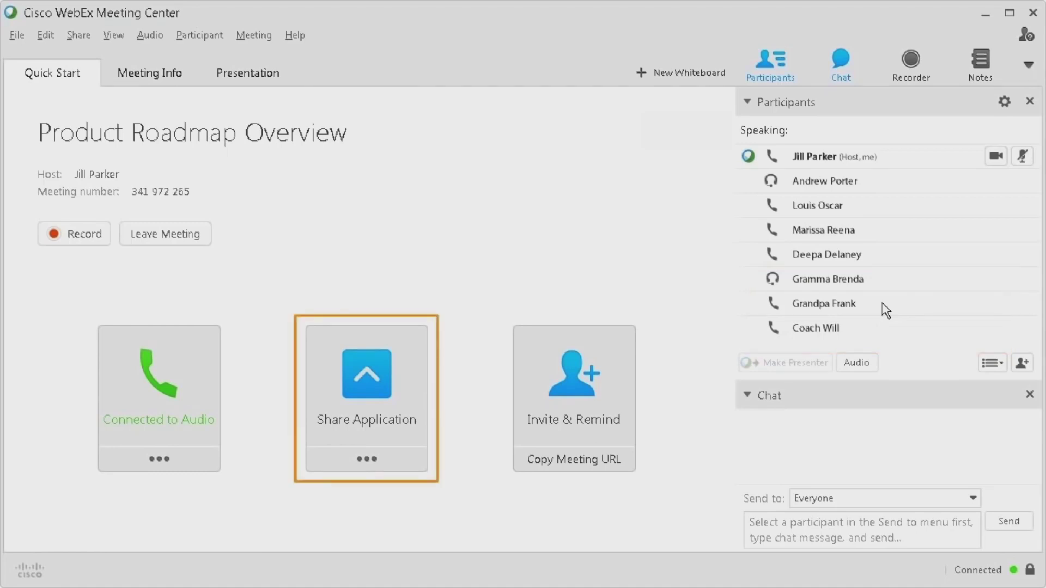
Share the Presentation.pptx - Microsoft PowerPoint window from the Share Application list
click(687, 76)
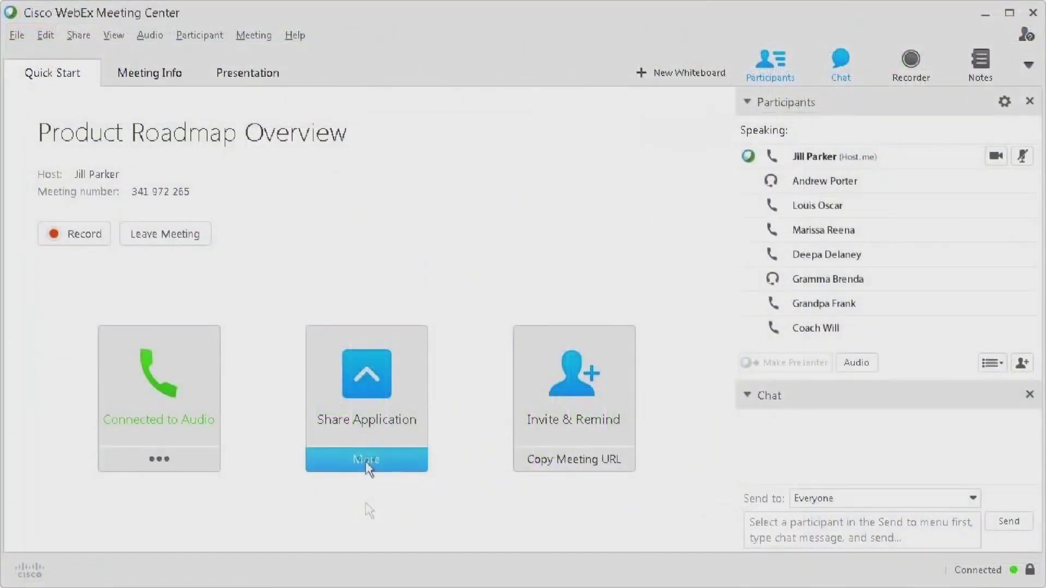
click(365, 460)
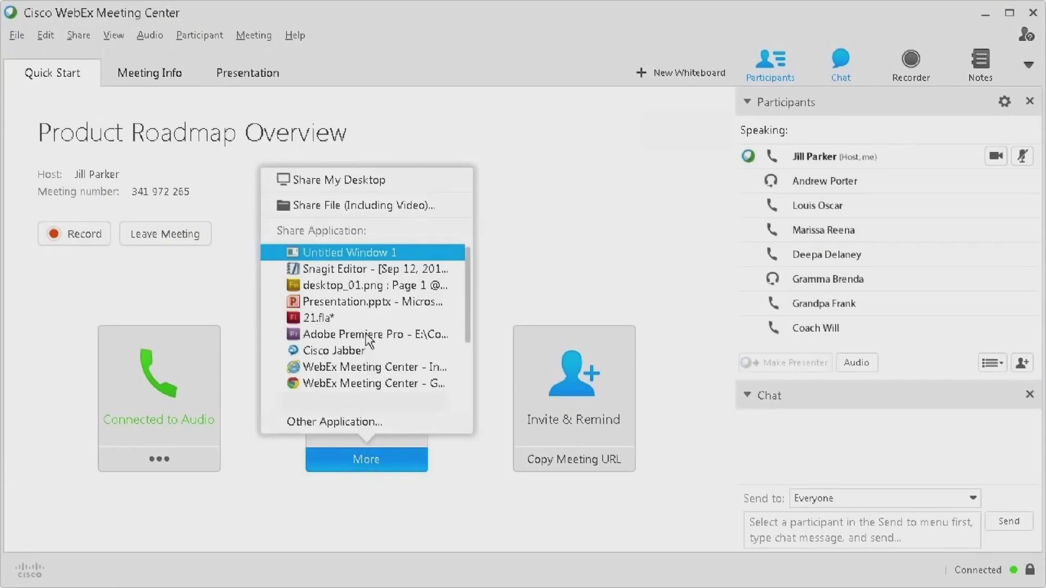
click(367, 302)
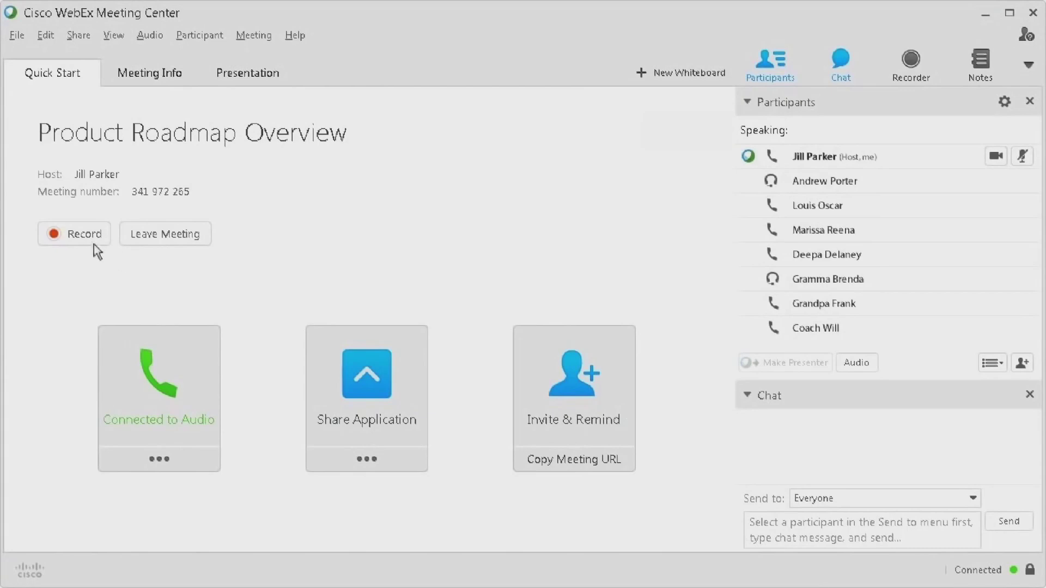
Launch the WebEx Recorder to record the meeting on the server
click(78, 239)
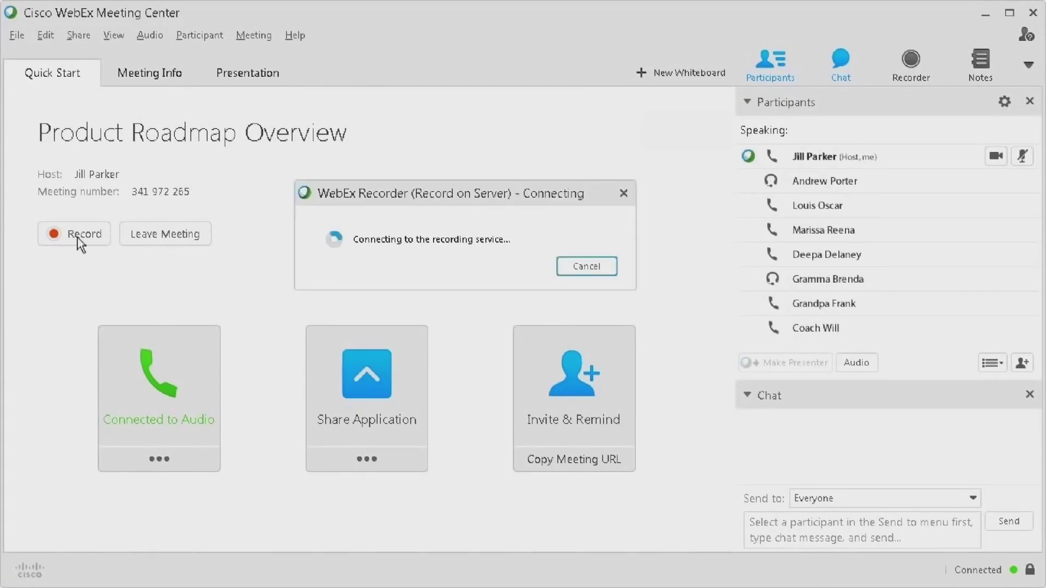